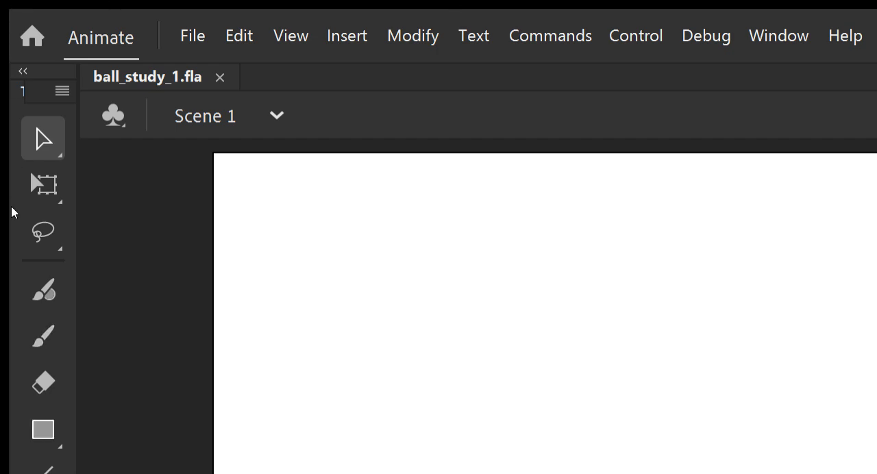
Draw a wide ground rectangle across the lower part of the stage, extending past its edge, and fill it bright green.
key("r")
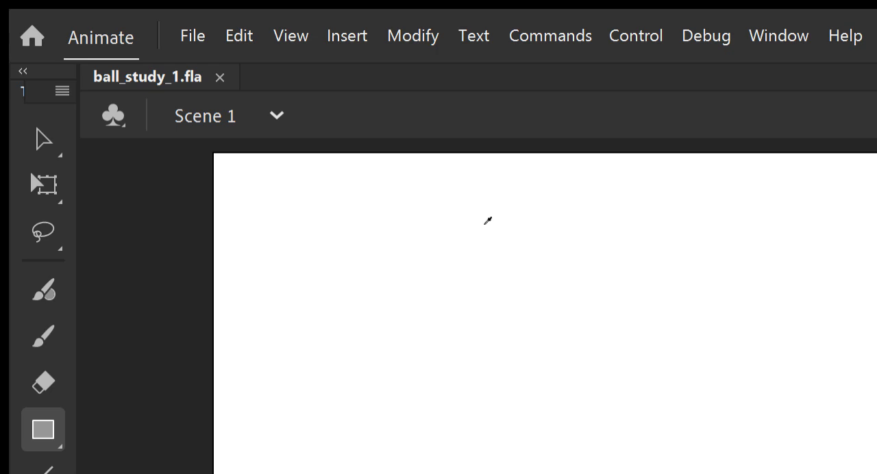
left_click(270, 325)
scroll(469, 188, "down", 2)
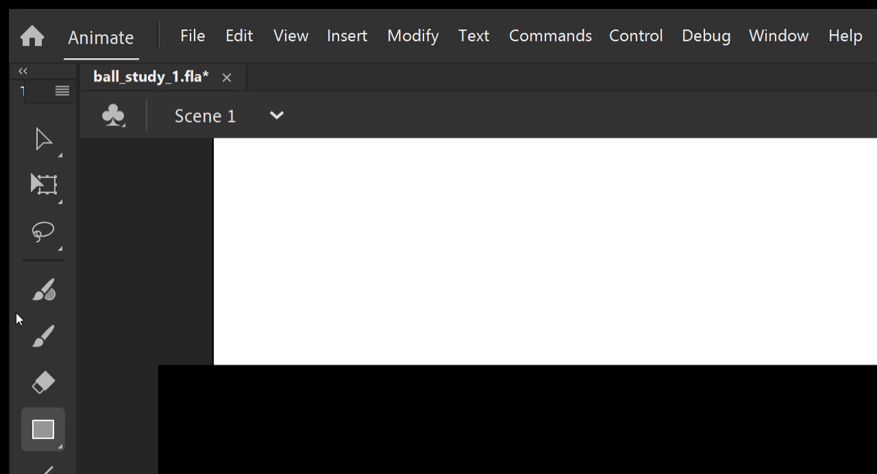
key("k")
left_click(192, 388)
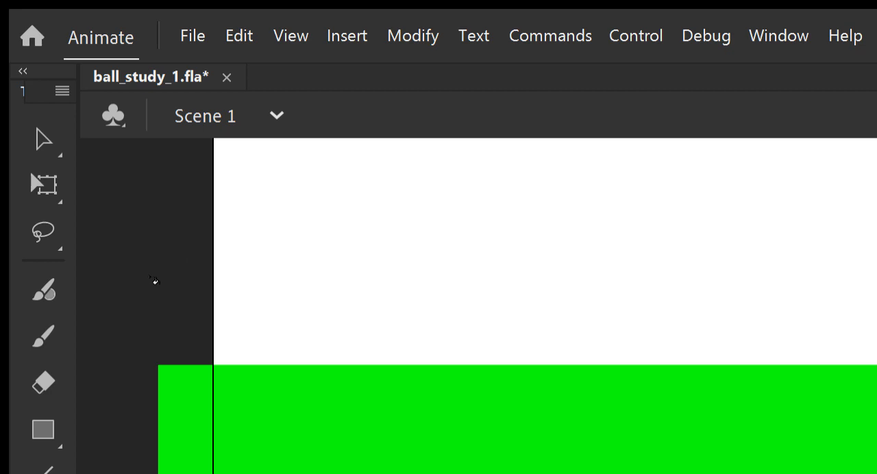
scroll(138, 179, "up", 3)
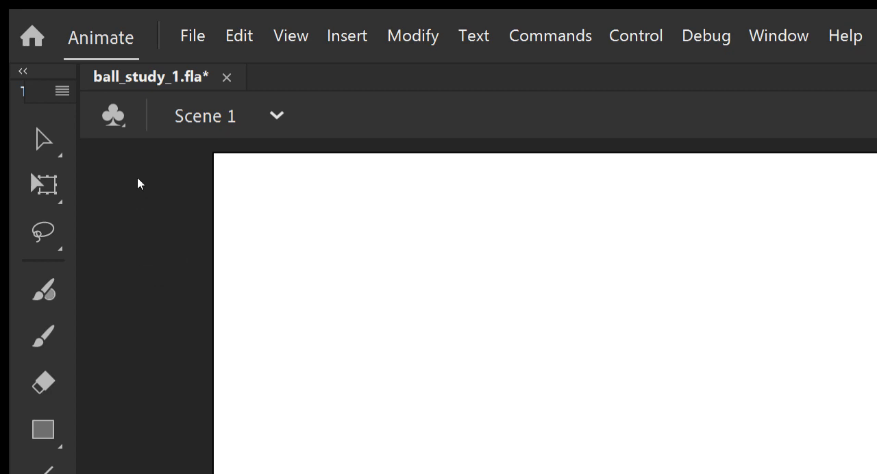
scroll(139, 180, "down", 3)
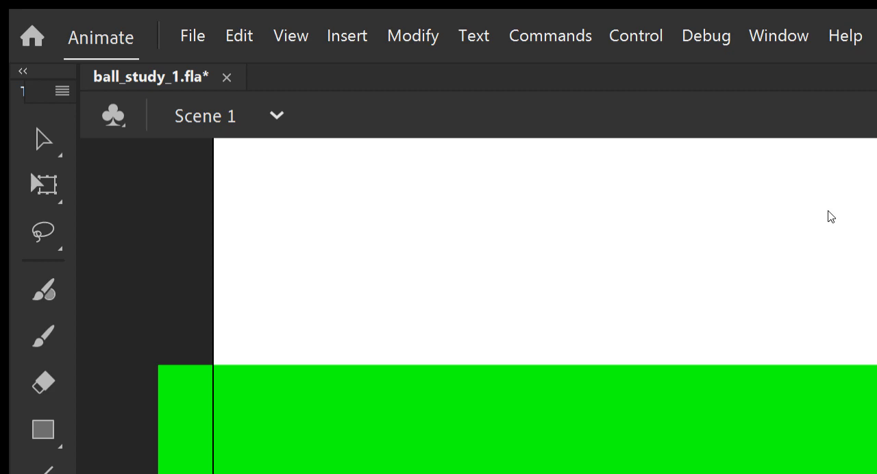
mouse_move(136, 416)
left_mouse_down()
mouse_move(517, 403)
mouse_move(876, 404)
left_mouse_up()
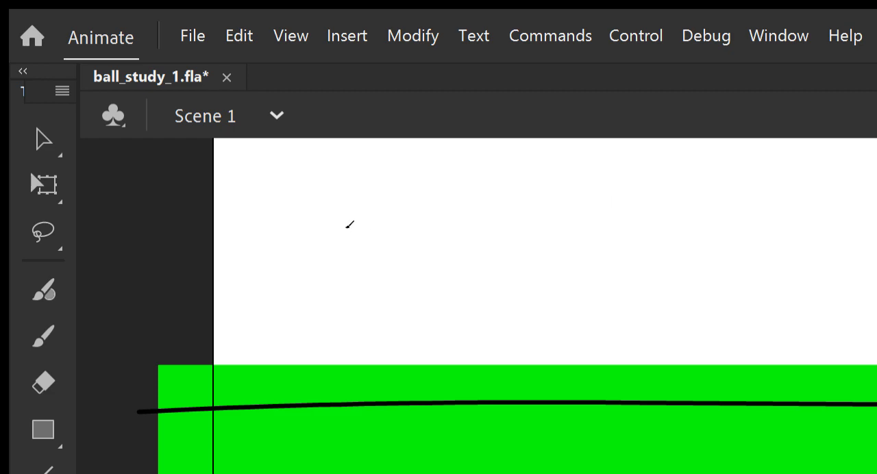
scroll(405, 174, "down", 3)
scroll(150, 161, "up", 3)
key("ctrl+z")
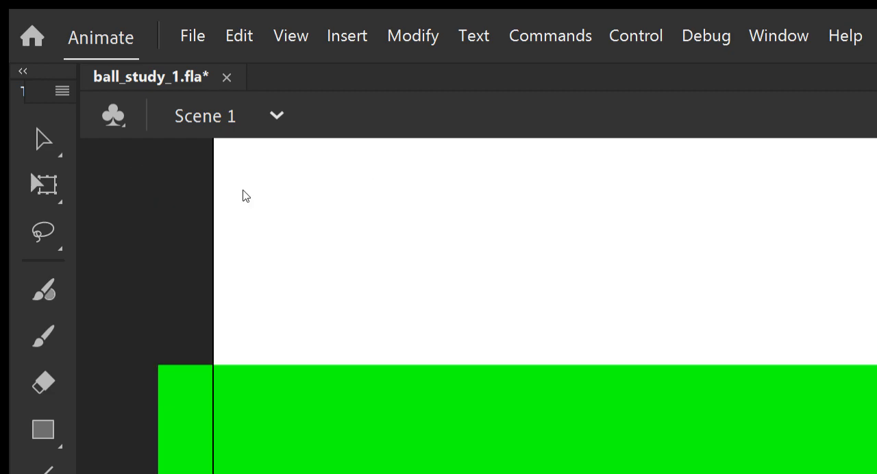
mouse_move(141, 415)
left_mouse_down()
mouse_move(303, 385)
mouse_move(408, 408)
mouse_move(619, 400)
mouse_move(876, 408)
left_mouse_up()
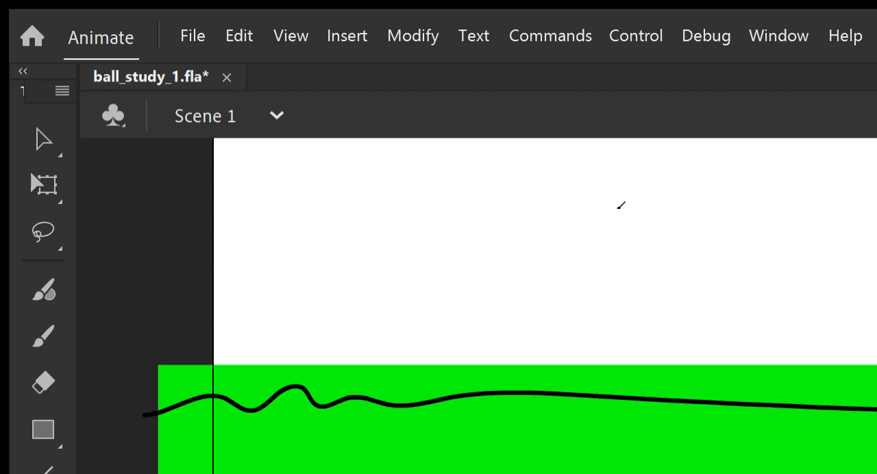
key("ctrl+z")
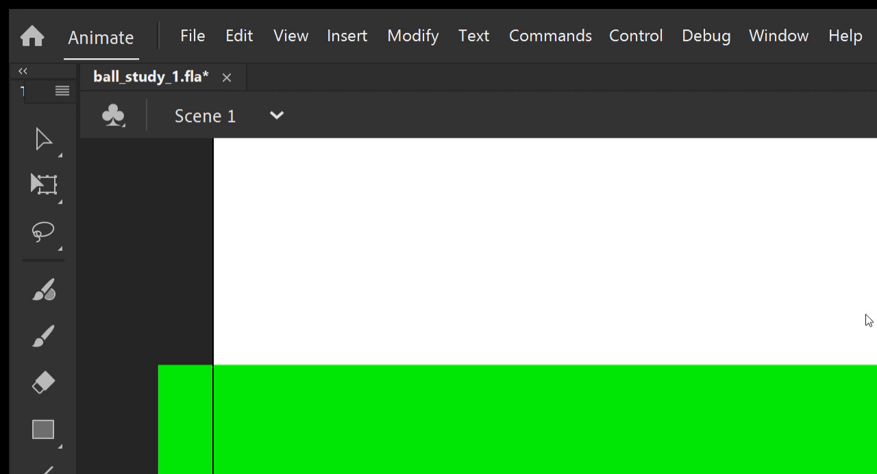
mouse_move(139, 442)
left_mouse_down()
mouse_move(608, 418)
mouse_move(876, 416)
left_mouse_up()
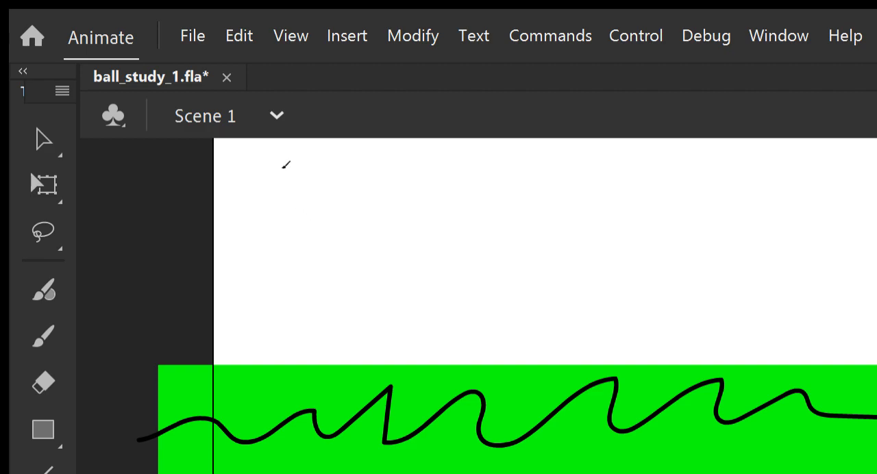
key("ctrl+z")
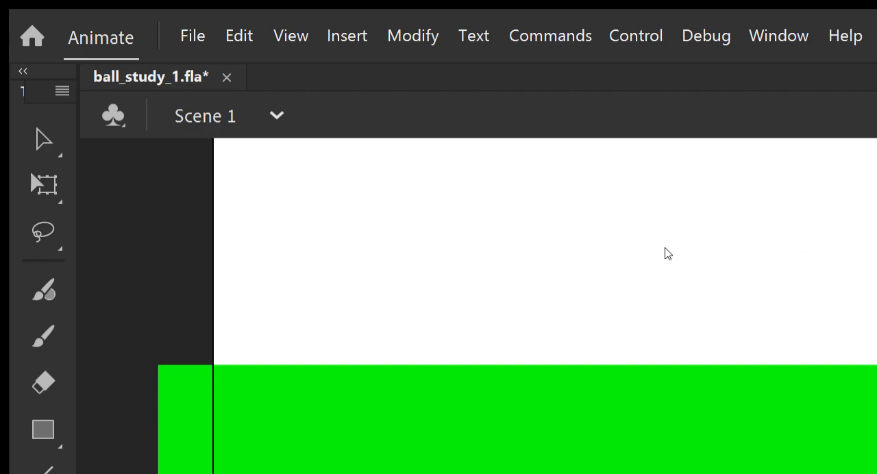
mouse_move(134, 444)
left_mouse_down()
mouse_move(294, 418)
mouse_move(876, 432)
left_mouse_up()
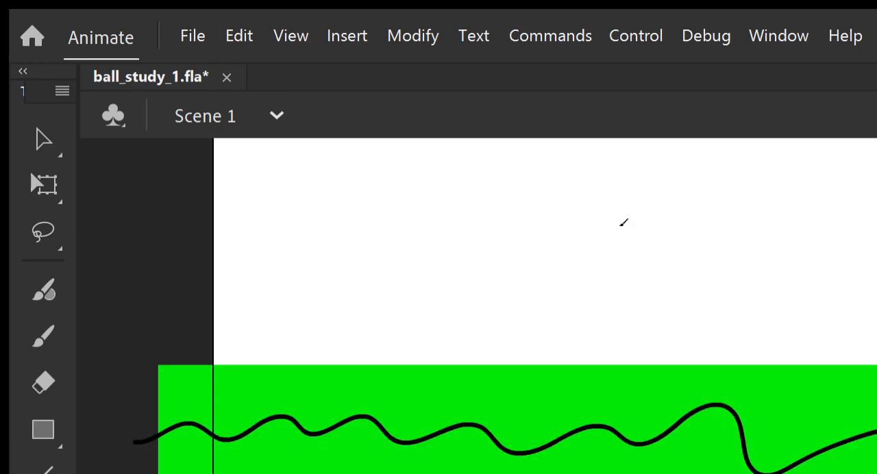
key("ctrl+z")
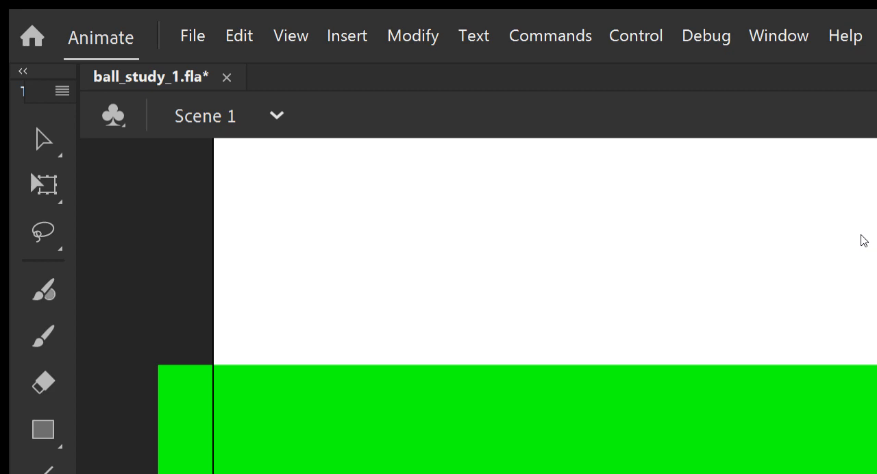
mouse_move(131, 422)
left_mouse_down()
mouse_move(237, 406)
mouse_move(825, 403)
left_mouse_up()
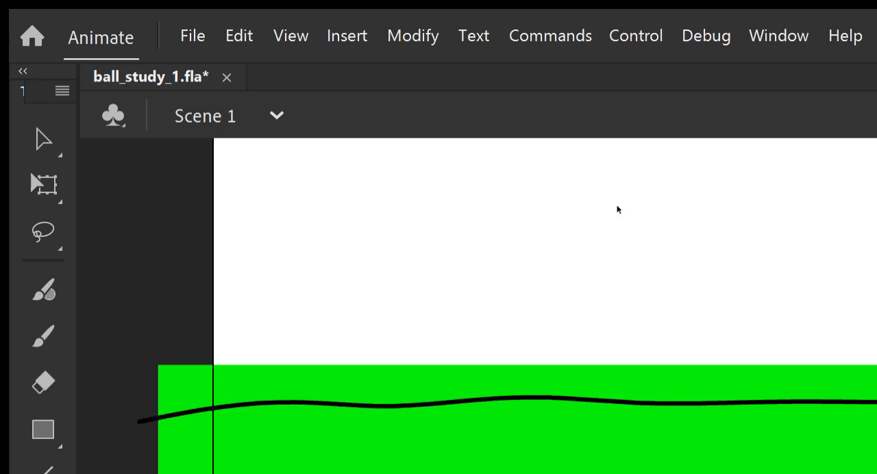
key("ctrl+z")
Brush a wavy black line across the green ground's upper part and delete the green fill above it.
mouse_move(138, 419)
left_mouse_down()
mouse_move(438, 396)
mouse_move(641, 395)
mouse_move(876, 410)
left_mouse_up()
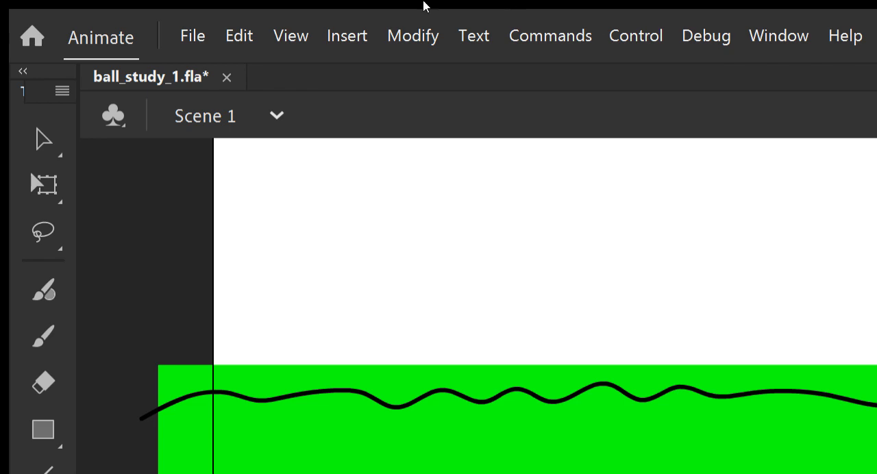
key("v")
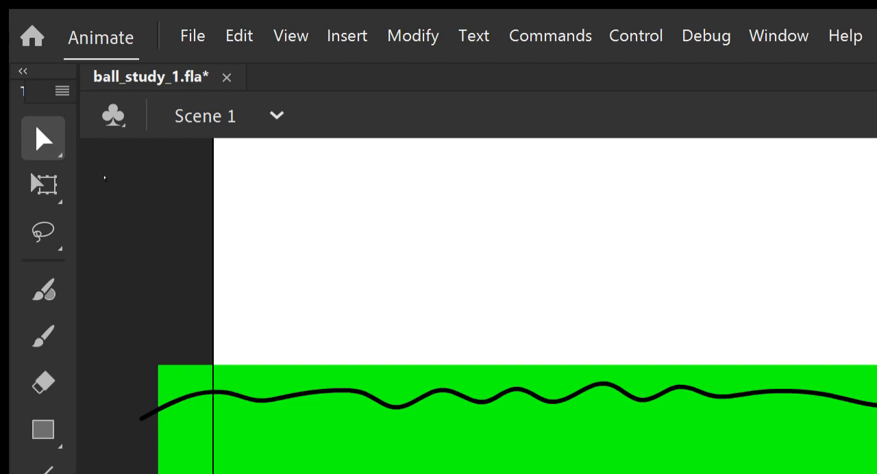
left_click_drag(100, 252, 331, 473)
mouse_move(168, 250)
left_mouse_down()
mouse_move(701, 316)
mouse_move(597, 302)
mouse_move(611, 296)
left_mouse_up()
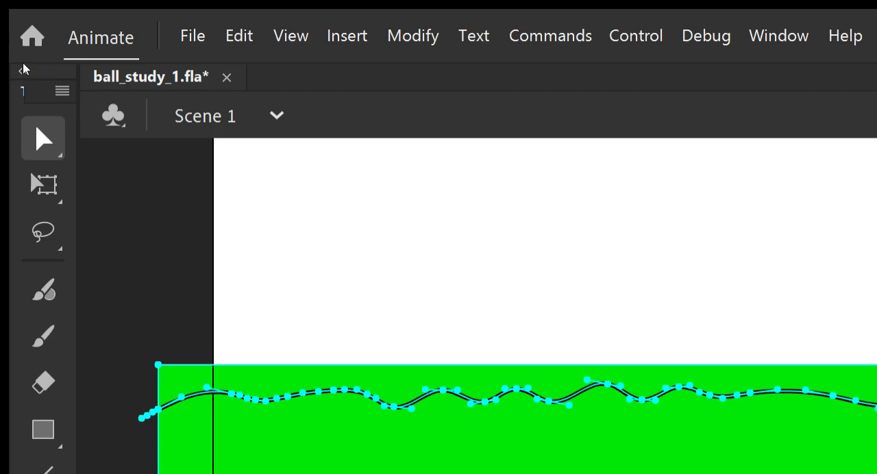
key("a")
left_click_drag(105, 306, 606, 290)
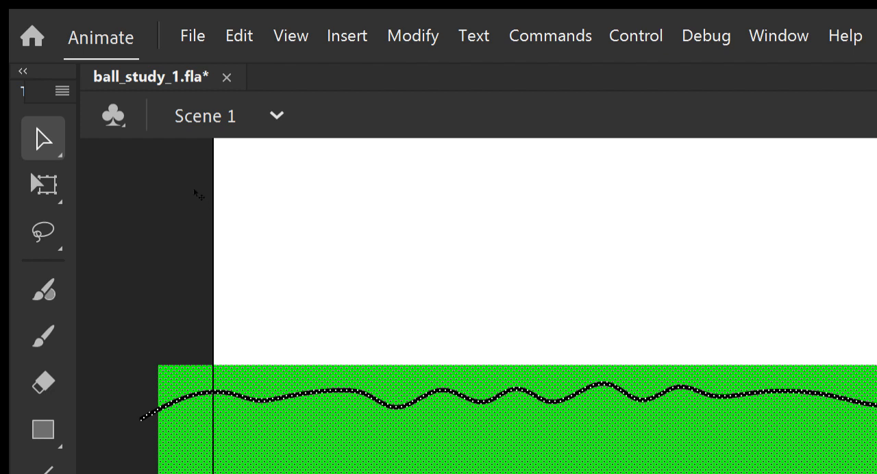
left_click(113, 191)
key("Delete")
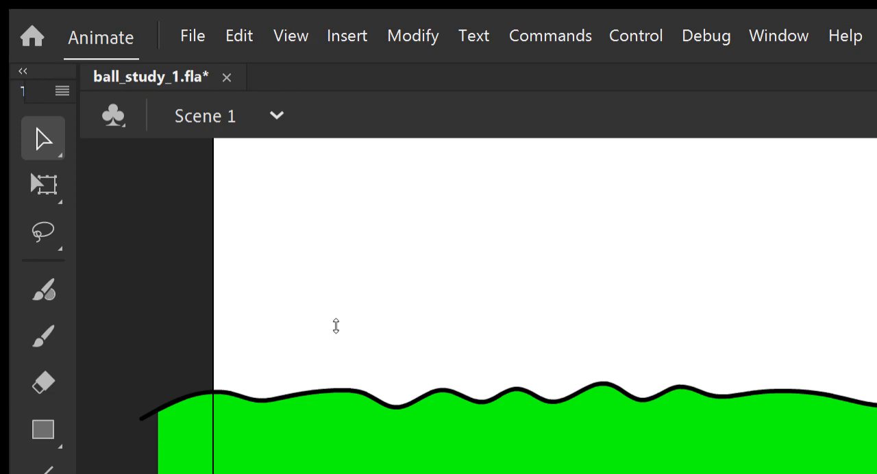
Brush a small black ball outline in the upper-left part of the stage, high above the ground.
key("ctrl+a")
left_click(174, 378)
key("p")
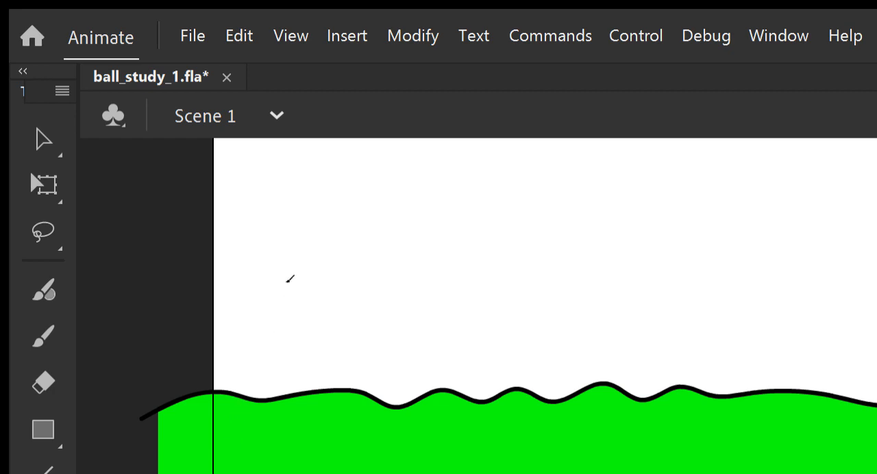
scroll(308, 208, "down", 2)
scroll(305, 207, "up", 4)
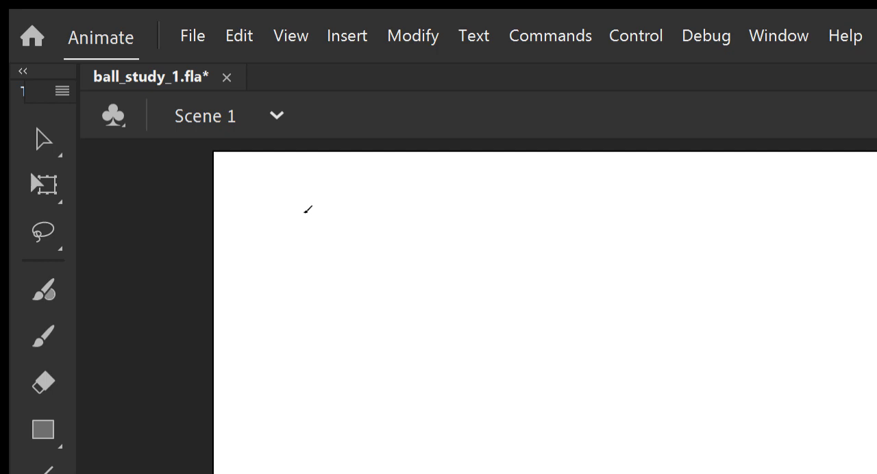
scroll(295, 195, "up", 3)
scroll(295, 195, "down", 3)
mouse_move(343, 241)
left_mouse_down()
mouse_move(308, 200)
mouse_move(344, 237)
left_mouse_up()
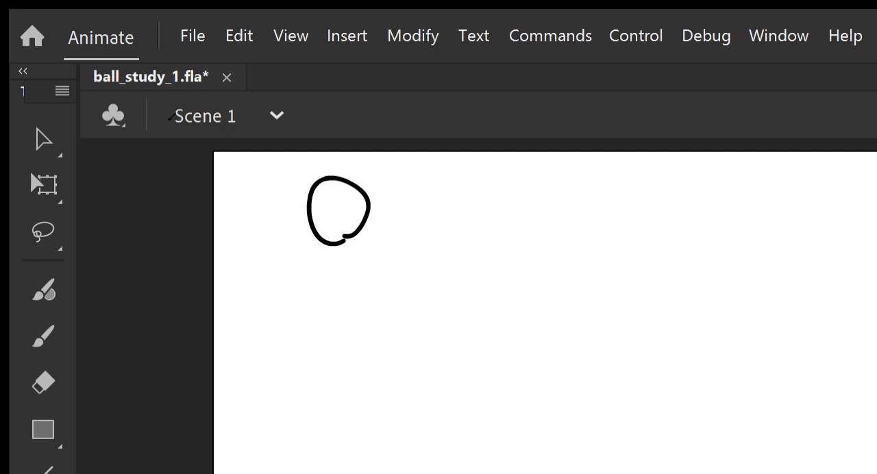
Add a blank keyframe after the first ball drawing and show the previous drawing with onion skinning.
key("ctrl+z")
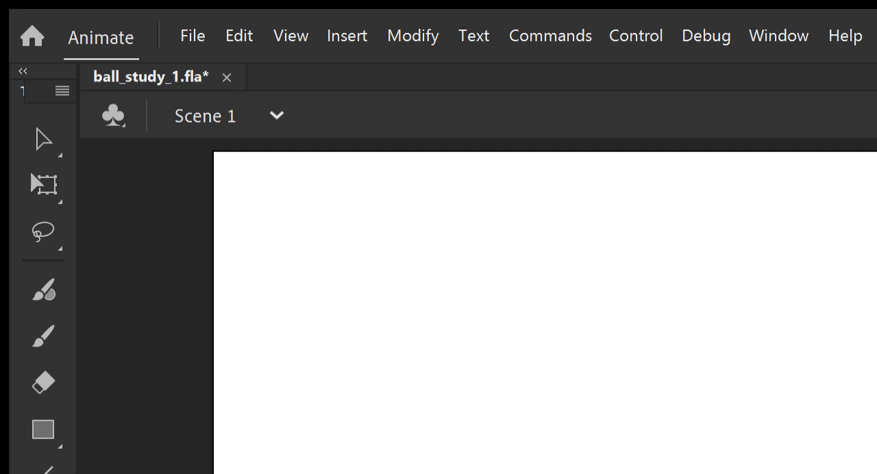
key("ctrl+y")
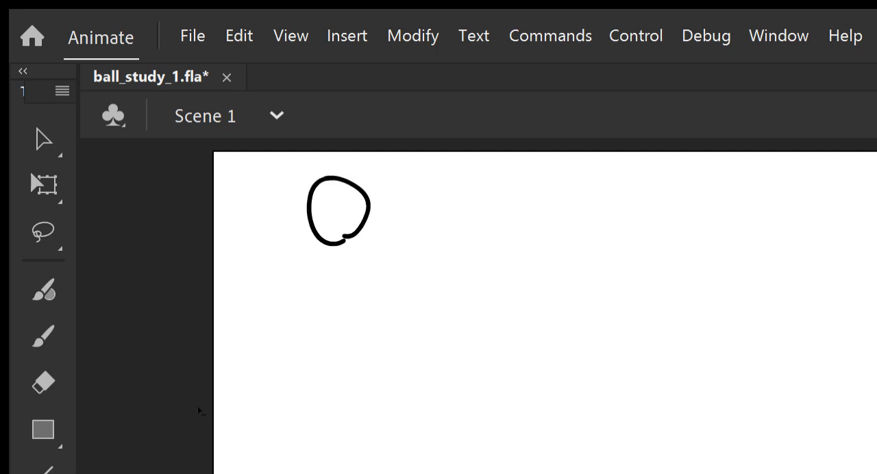
key("ctrl+z")
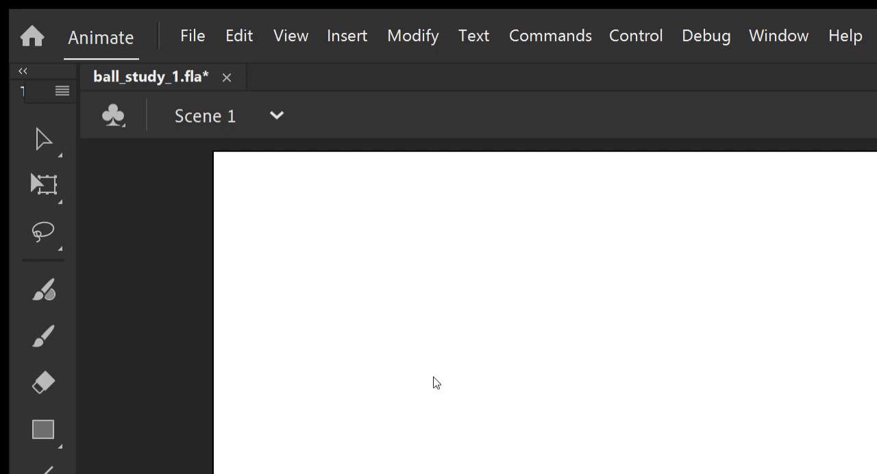
key("ctrl+z")
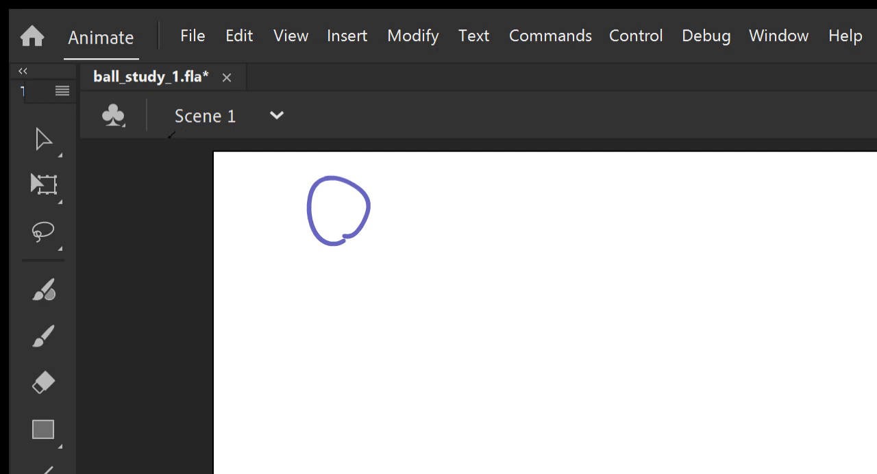
Draw the second and third ball frames, each lower than the last and the third stretched taller, adding a blank keyframe after each.
left_click(346, 274)
mouse_move(345, 277)
left_mouse_down()
mouse_move(310, 262)
mouse_move(362, 249)
mouse_move(336, 280)
left_mouse_up()
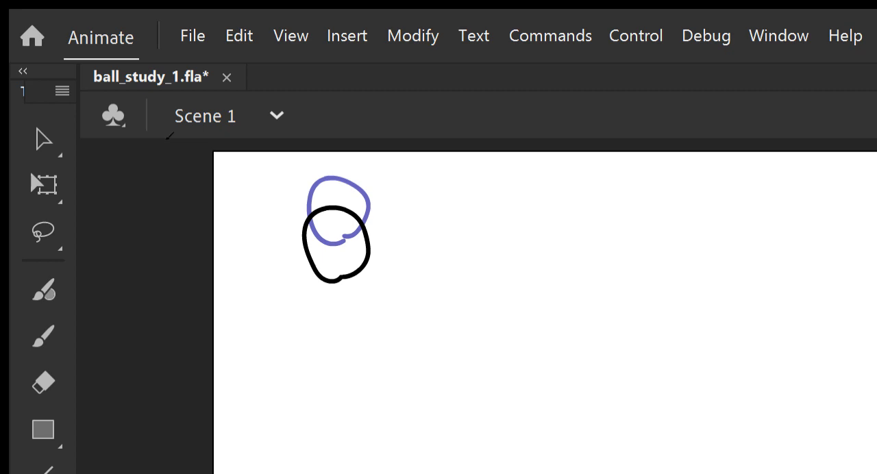
key("F7")
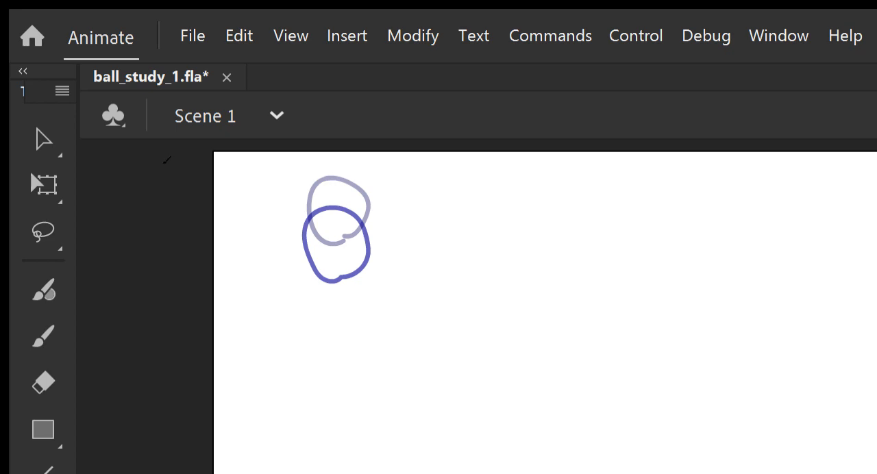
mouse_move(325, 335)
left_mouse_down()
mouse_move(316, 308)
mouse_move(353, 263)
mouse_move(353, 330)
mouse_move(336, 337)
mouse_move(310, 259)
mouse_move(366, 307)
mouse_move(326, 336)
left_mouse_up()
key("ctrl+z")
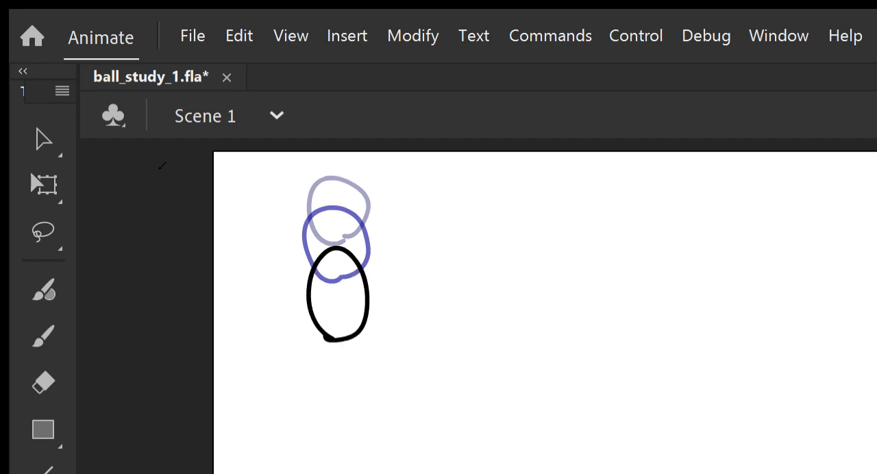
key("F7")
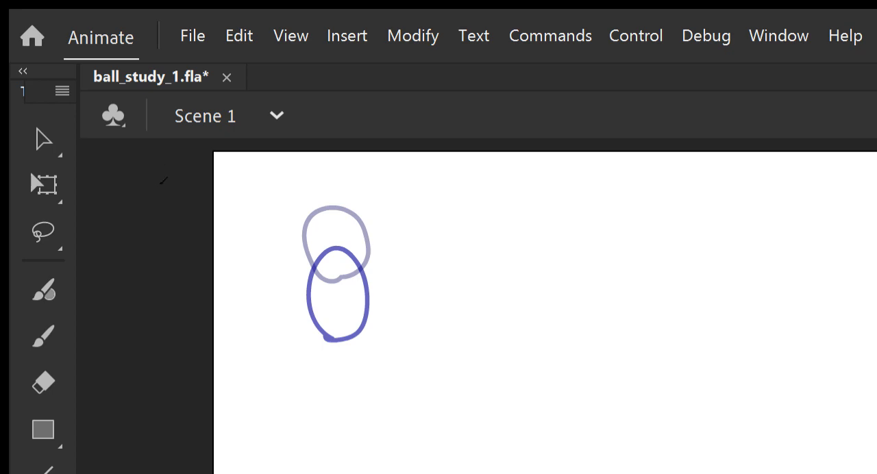
Draw the fourth and fifth ball frames as narrower vertical ovals, each lower than the last, adding a blank keyframe after each.
mouse_move(321, 374)
left_mouse_down()
mouse_move(332, 284)
mouse_move(362, 339)
mouse_move(322, 376)
mouse_move(324, 367)
left_mouse_up()
key("F7")
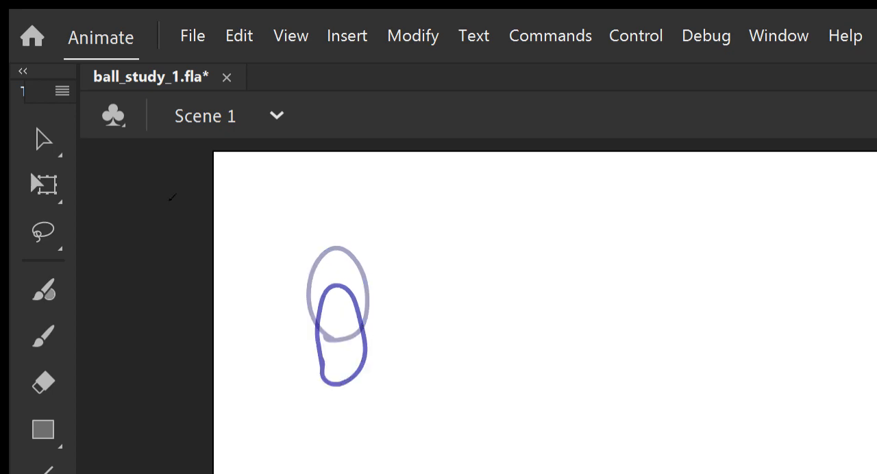
mouse_move(323, 429)
left_mouse_down()
mouse_move(317, 367)
mouse_move(356, 353)
mouse_move(339, 440)
mouse_move(324, 429)
left_mouse_up()
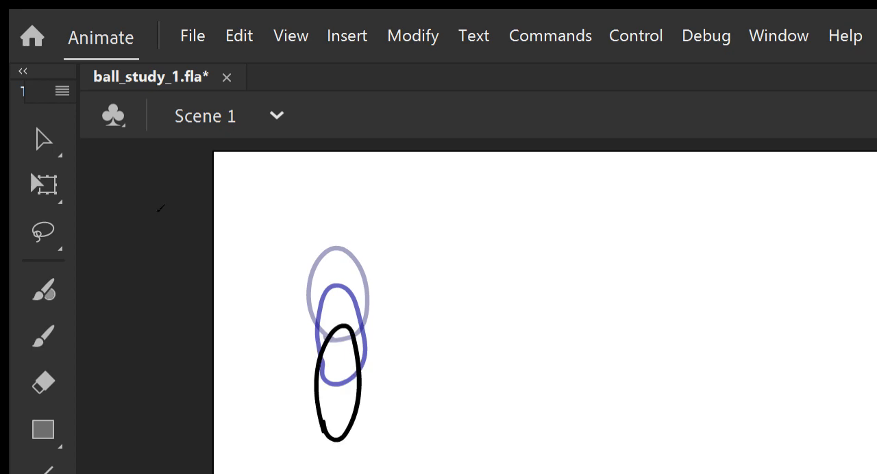
key("F7")
Draw the sixth and seventh ball frames as tall narrow ovals farther down toward the ground and add blank keyframes for continuing the fall.
mouse_move(317, 473)
left_mouse_down()
mouse_move(313, 455)
mouse_move(354, 421)
mouse_move(358, 473)
mouse_move(337, 446)
mouse_move(357, 473)
left_mouse_up()
key("F7")
key("F7")
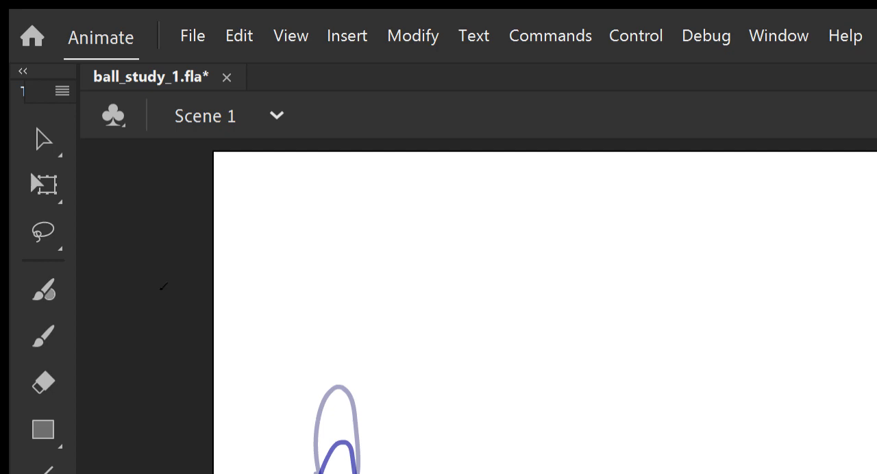
key("period")
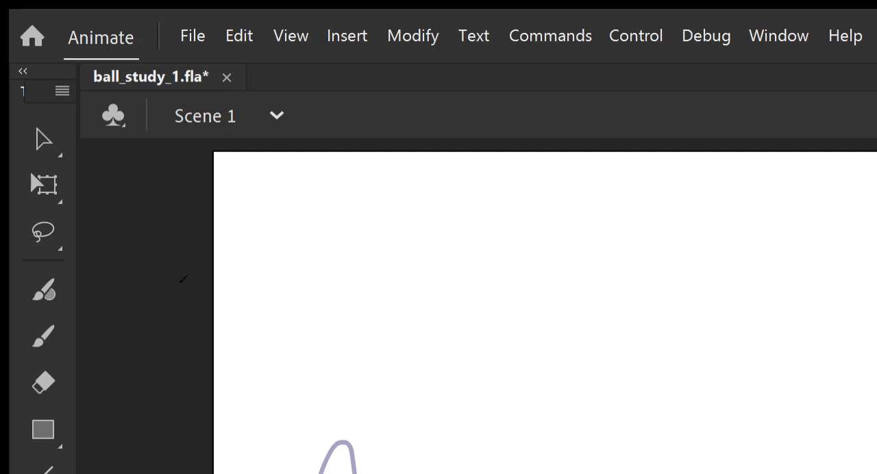
key("ctrl+z")
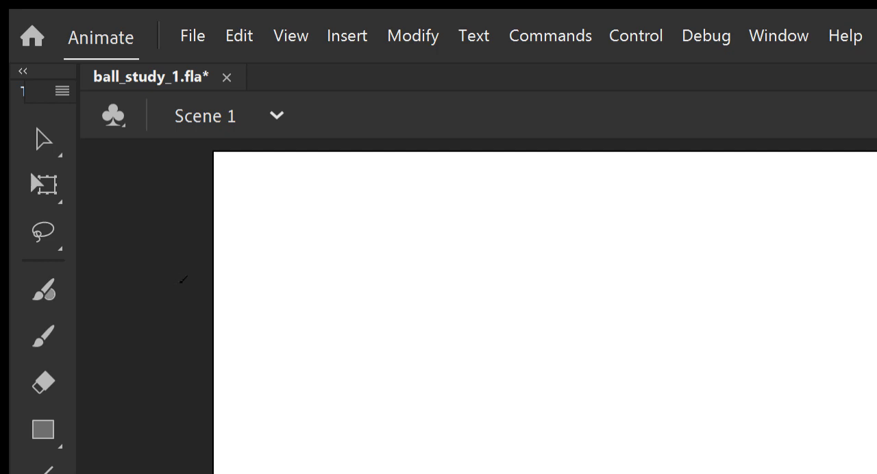
Draw the wide rebounding ball frame near the ground, add a blank keyframe, and draw a taller rising oval slightly higher.
mouse_move(313, 473)
left_mouse_down()
mouse_move(354, 455)
mouse_move(383, 473)
mouse_move(313, 473)
left_mouse_up()
key("F7")
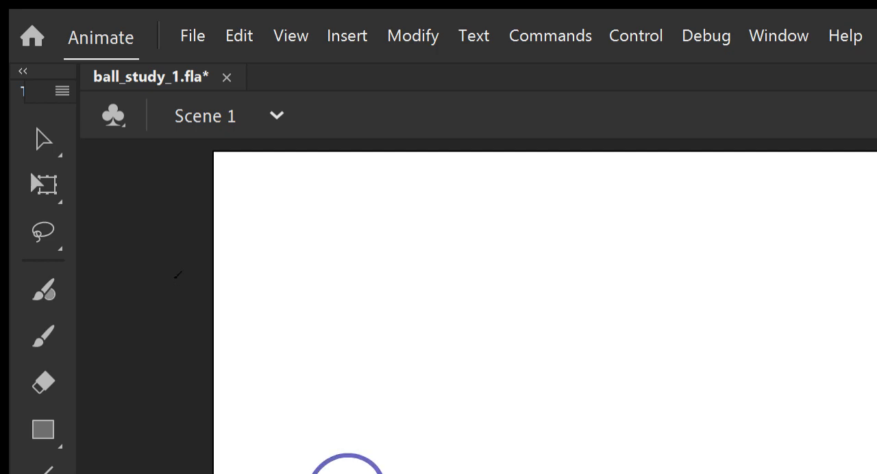
mouse_move(312, 473)
left_mouse_down()
mouse_move(351, 392)
mouse_move(372, 471)
left_mouse_up()
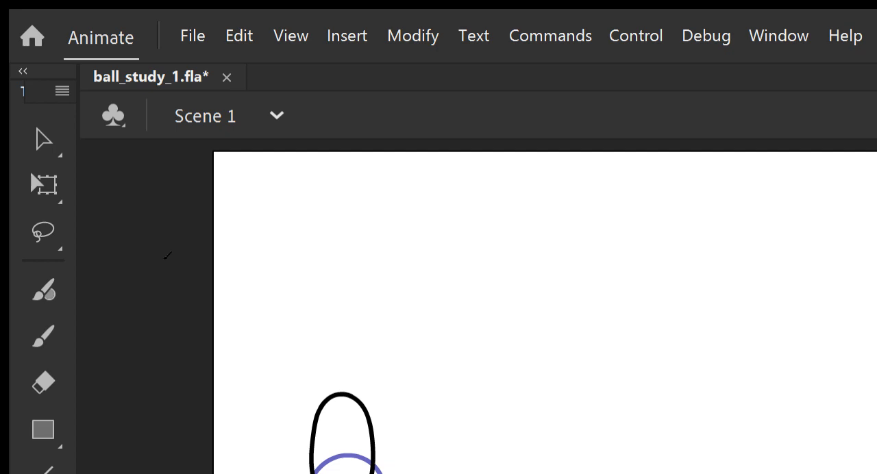
Undo the extra oval drawn on the current frame, add a blank keyframe, and draw the next tall oval higher up there.
mouse_move(329, 431)
left_mouse_down()
mouse_move(342, 338)
mouse_move(364, 425)
mouse_move(335, 441)
left_mouse_up()
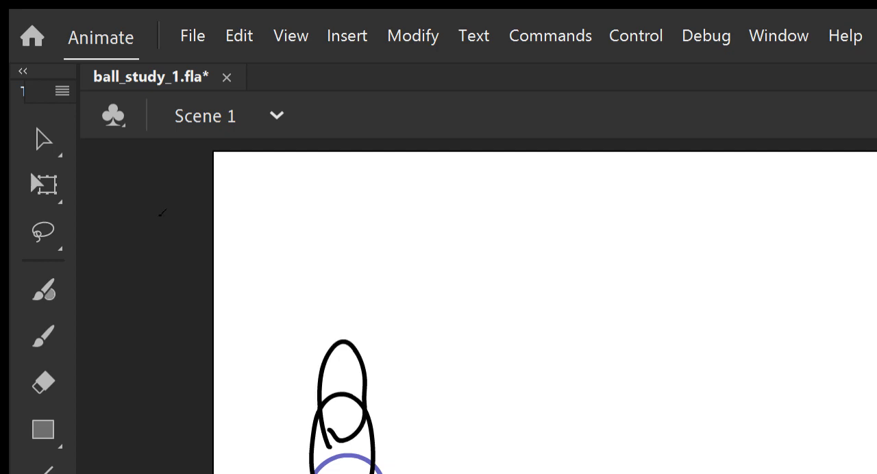
key("ctrl+z")
key("F7")
mouse_move(334, 447)
left_mouse_down()
mouse_move(312, 373)
mouse_move(378, 374)
mouse_move(335, 449)
left_mouse_up()
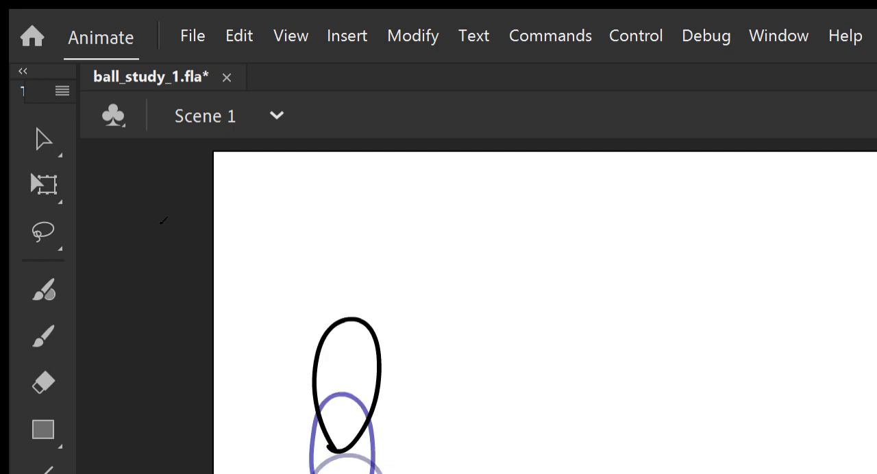
Add a blank keyframe and draw two narrower vertical ovals in successive frames, each higher than the last, with a blank keyframe after each.
key("F7")
mouse_move(340, 396)
left_mouse_down()
mouse_move(319, 343)
mouse_move(369, 319)
mouse_move(343, 397)
left_mouse_up()
key("F7")
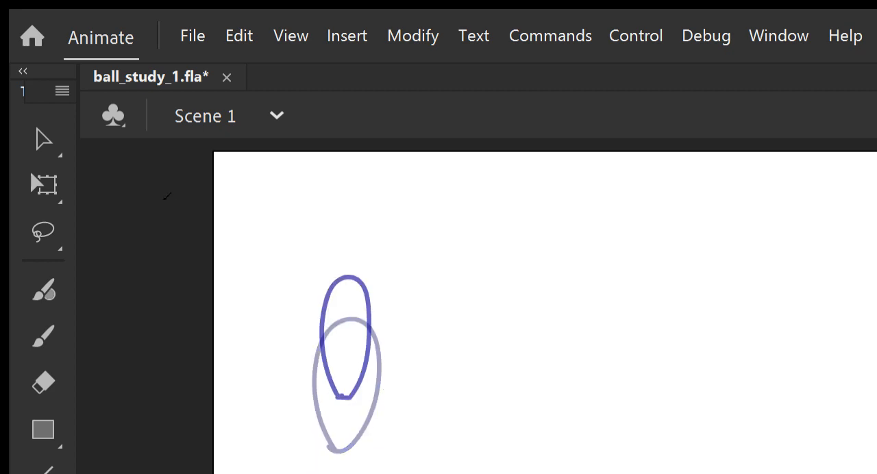
mouse_move(341, 344)
left_mouse_down()
mouse_move(352, 241)
mouse_move(365, 333)
mouse_move(334, 339)
left_mouse_up()
key("F7")
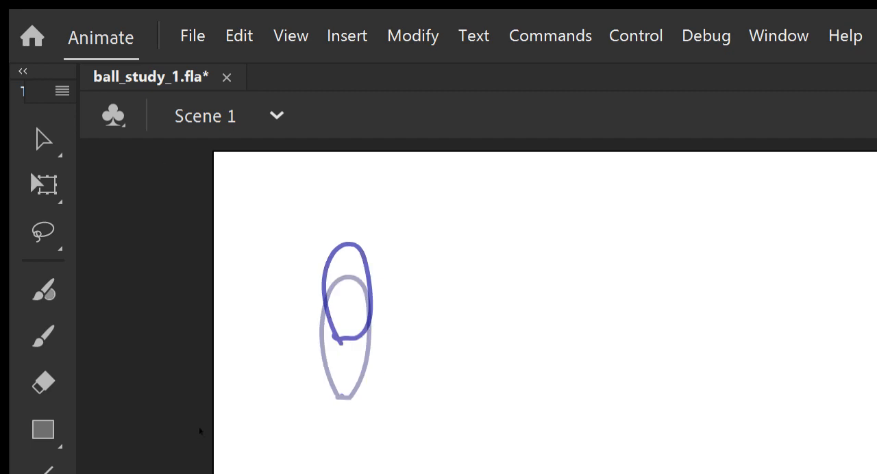
Draw the last two rebound frames as progressively rounder balls rising near the top of the stage, with a blank keyframe between them.
mouse_move(337, 301)
left_mouse_down()
mouse_move(366, 197)
mouse_move(355, 288)
mouse_move(335, 293)
mouse_move(314, 264)
mouse_move(368, 202)
mouse_move(351, 284)
left_mouse_up()
key("ctrl+z")
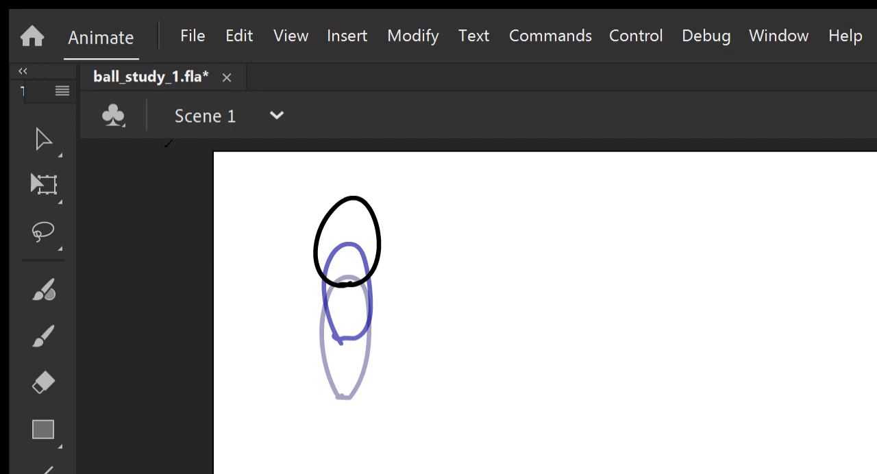
key("F7")
mouse_move(353, 251)
left_mouse_down()
mouse_move(313, 220)
mouse_move(384, 196)
mouse_move(351, 252)
left_mouse_up()
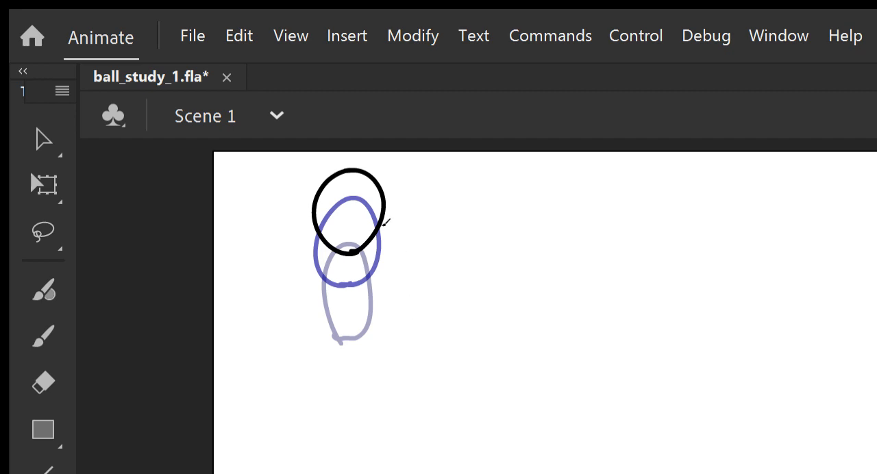
Play the animation several times to check the ball's fall, squash and rebound with the whole stage in view.
key("ctrl+1")
key("ctrl+2")
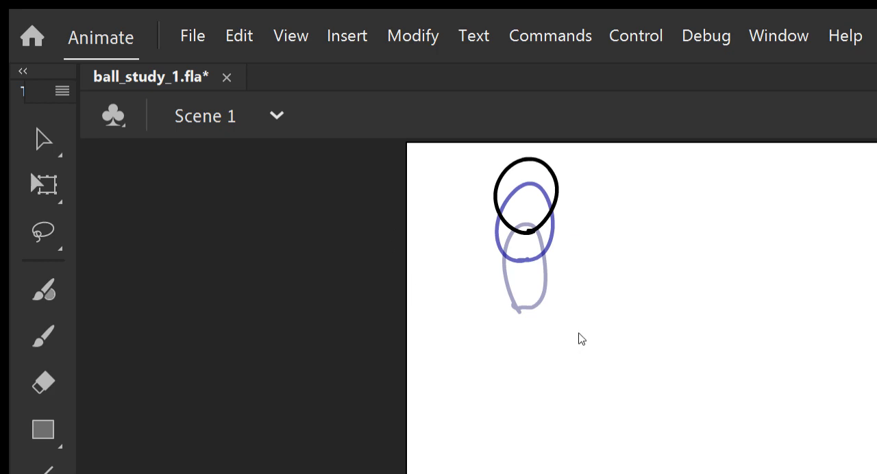
key("Return")
key("Return")
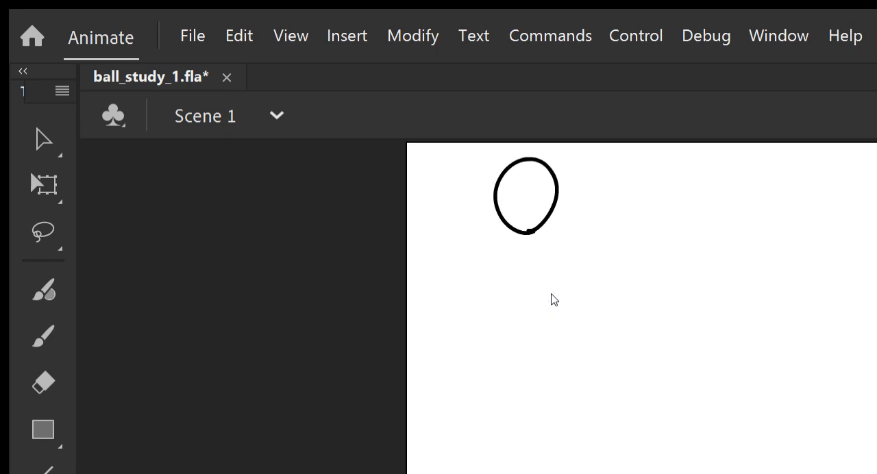
key("Return")
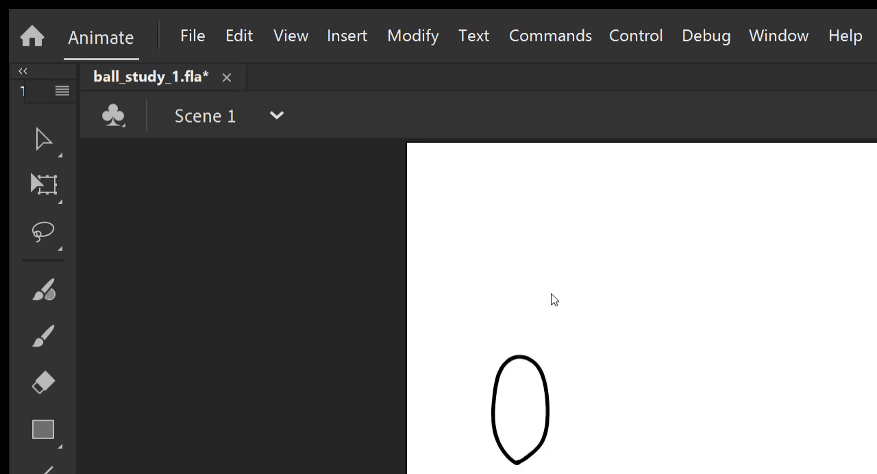
key("Return")
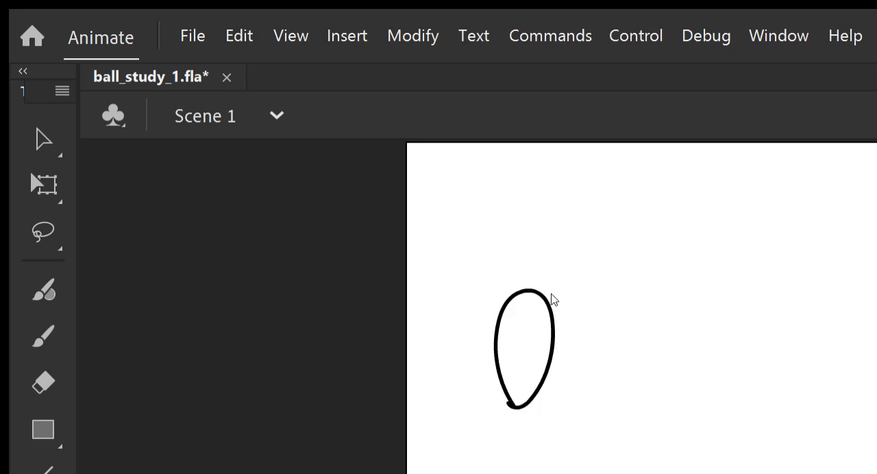
key("Return")
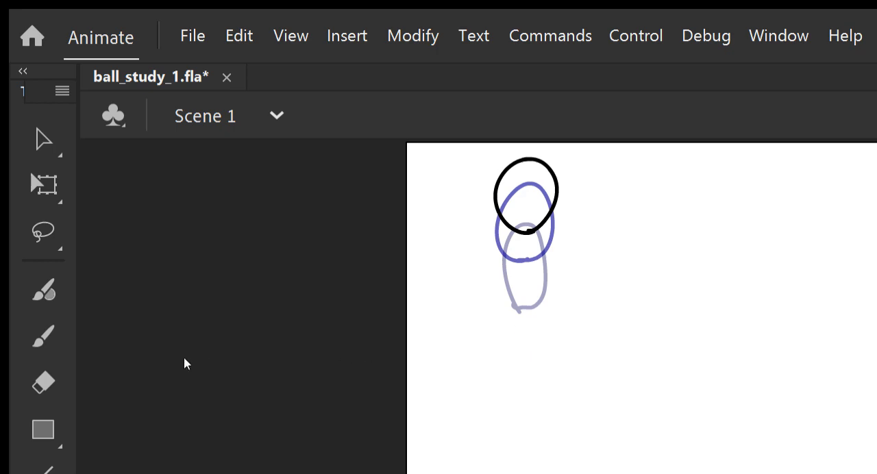
key("Return")
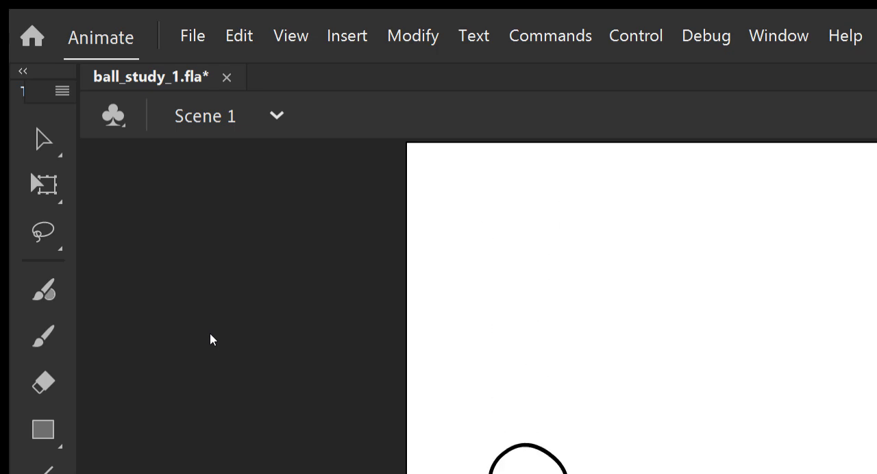
key("Return")
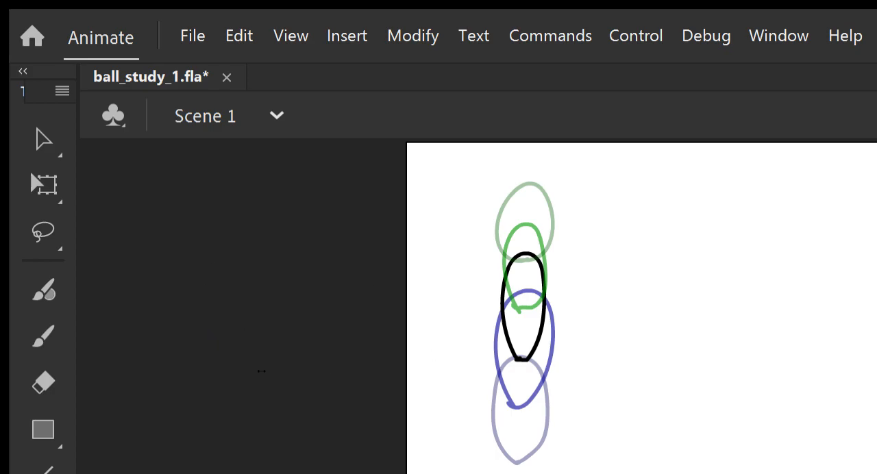
Extend the onion skin range over more previous and following frames, and reduce it to two previous frames only.
left_click_drag(193, 372, 188, 368)
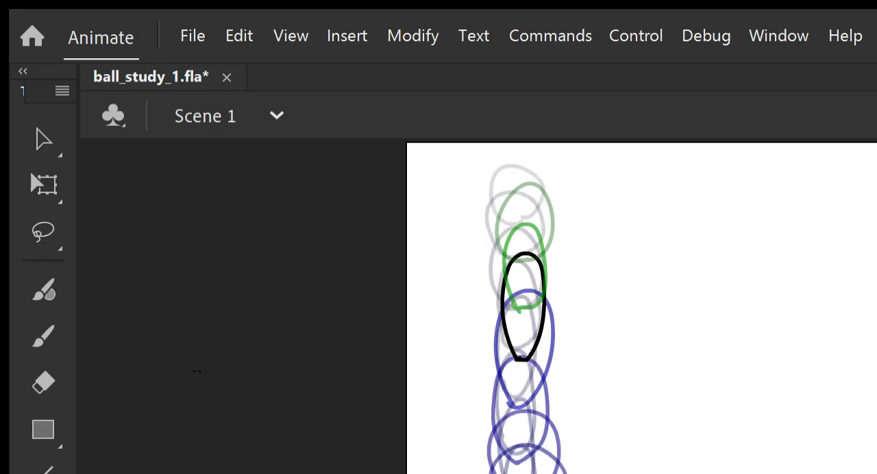
left_click_drag(306, 375, 252, 356)
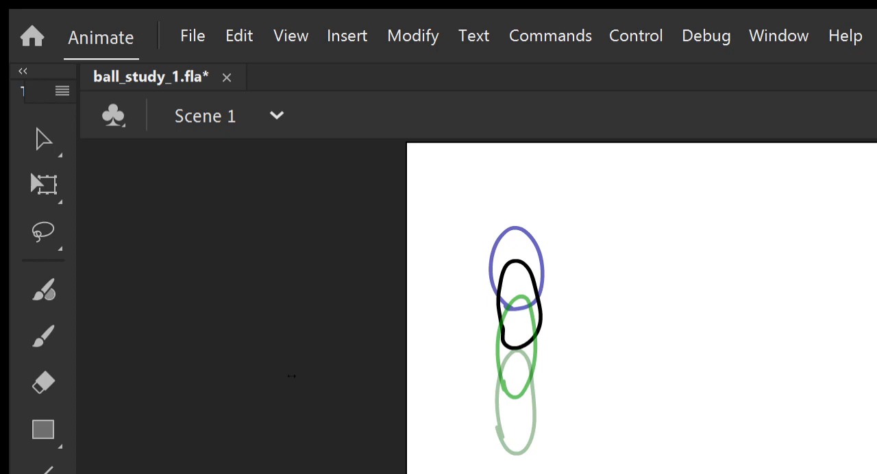
left_click_drag(507, 381, 508, 381)
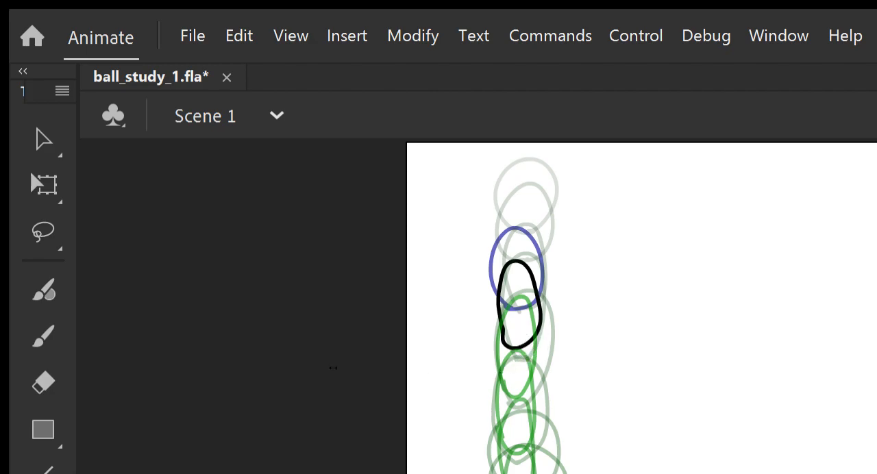
left_click_drag(252, 376, 249, 355)
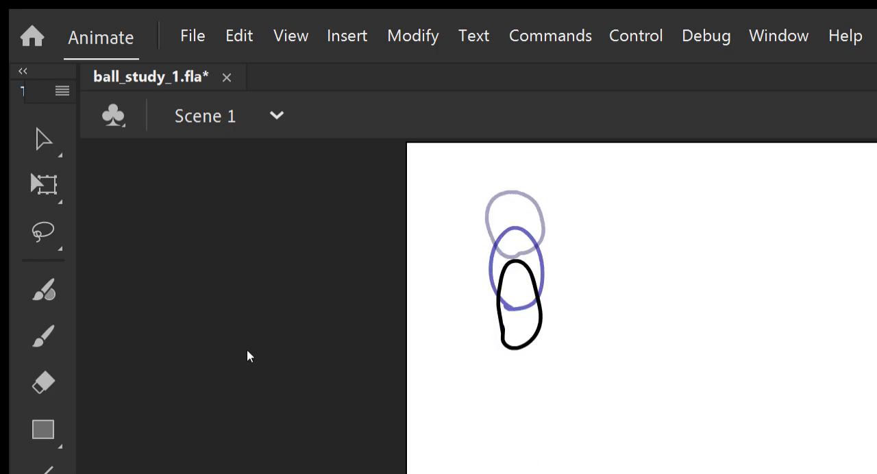
Play the animation, save ball_study_1.fla, test the movie and close the test window.
key("Return")
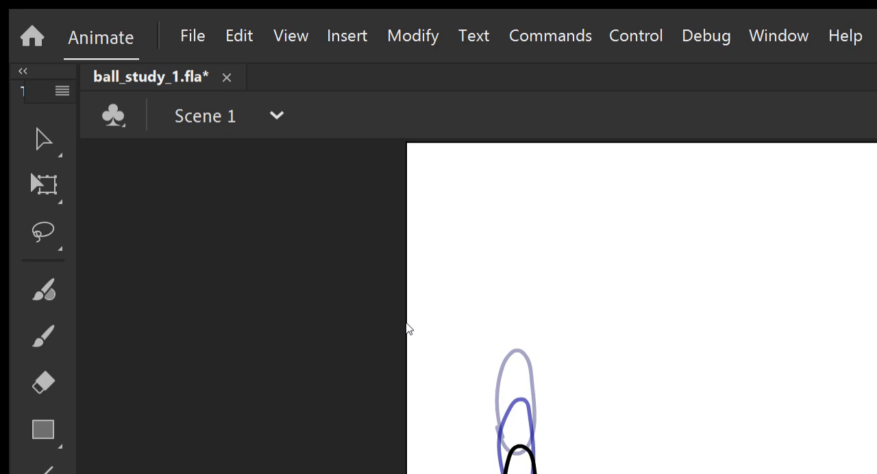
key("ctrl+s")
key("ctrl+Return")
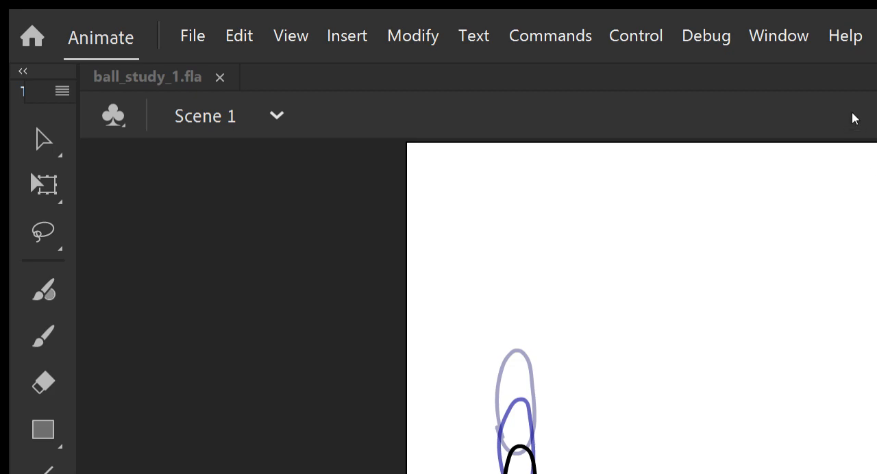
left_click(858, 5)
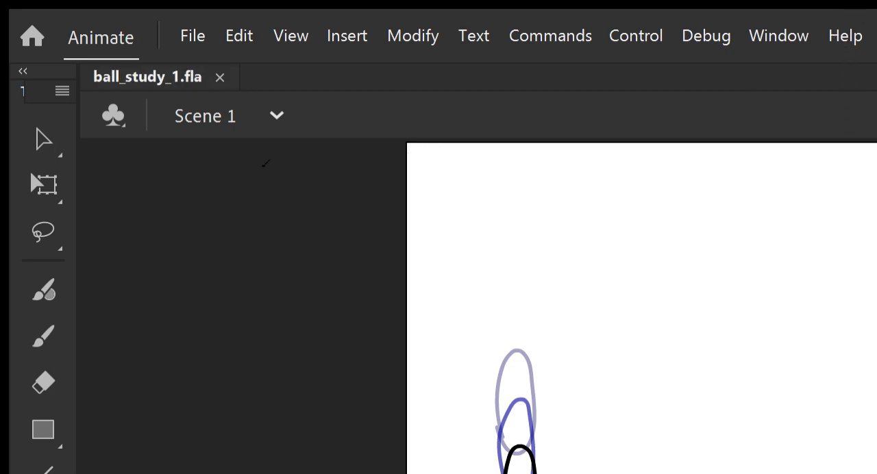